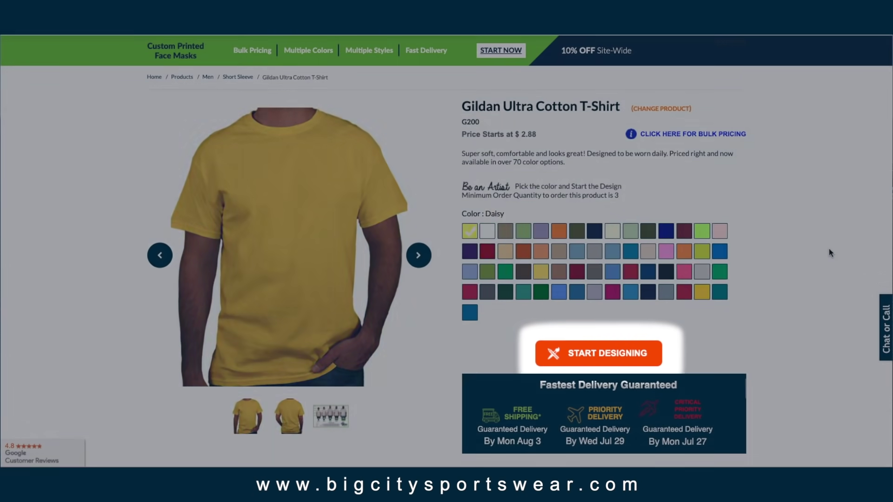
Step: Launch the online designer for the white Gildan Ultra Cotton T-Shirt from its product page
left_click(622, 352)
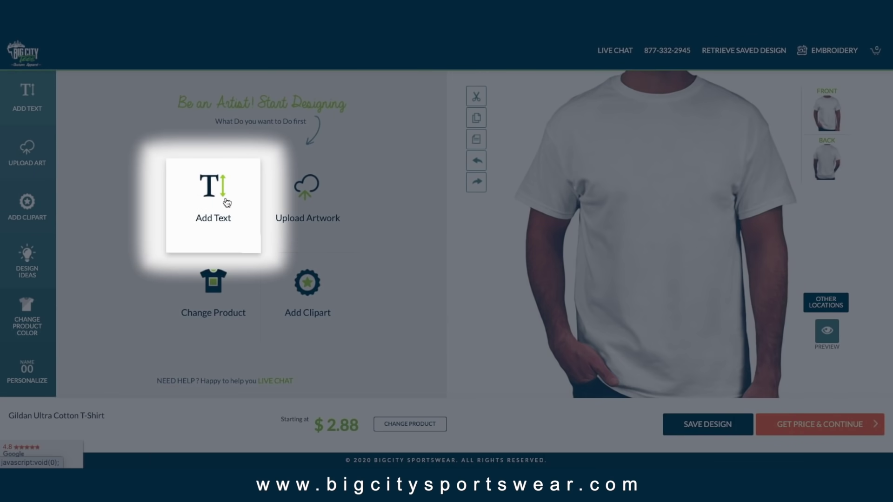
Step: Add two-line text 'Your / Design Here!' to the shirt front
left_click(226, 203)
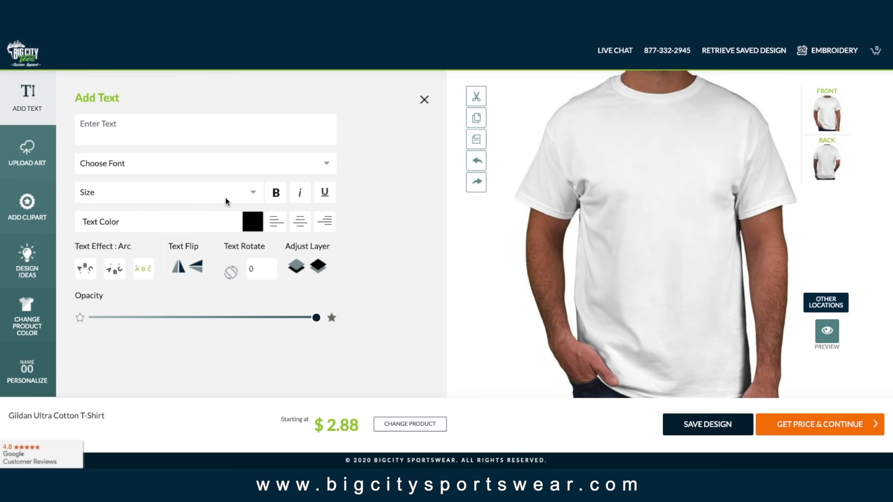
type("Your")
key("Return")
type("Design Here!")
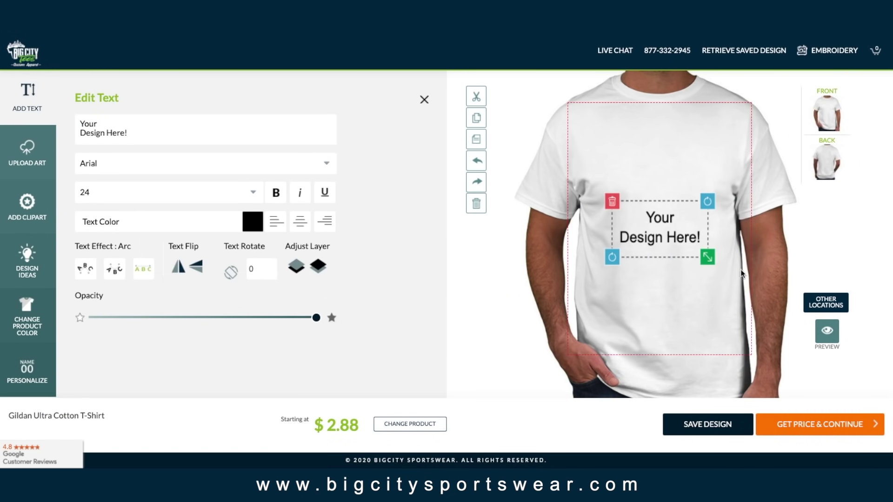
Step: Style the text in cyan Bebas font and slightly resize and tilt it
left_click(203, 166)
scroll(203, 186, "down", 2)
left_click(139, 275)
left_click(253, 222)
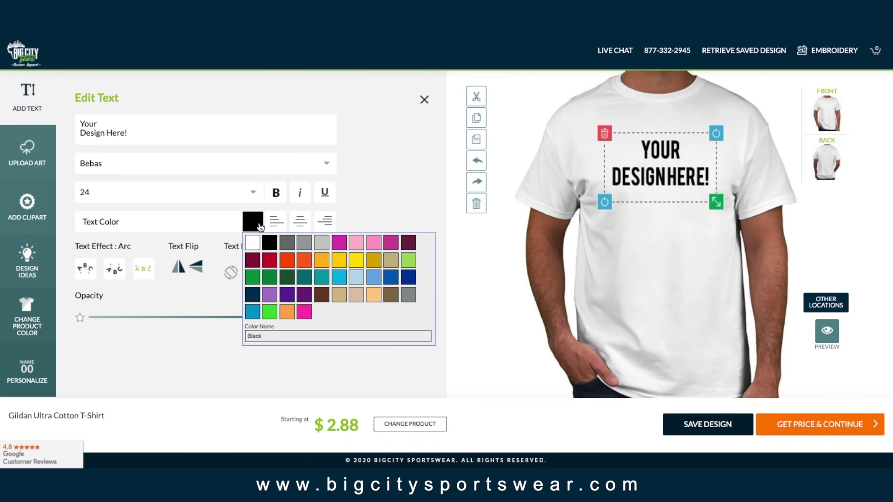
left_click(344, 280)
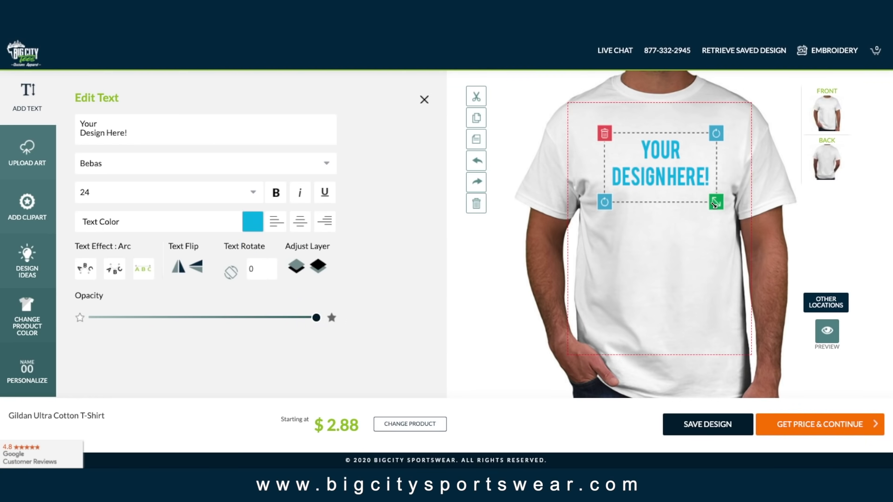
left_click_drag(714, 205, 715, 201)
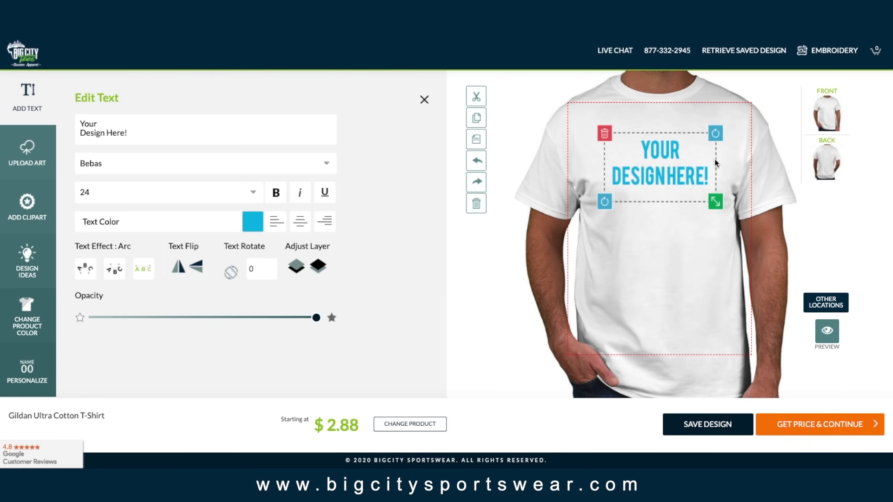
left_click_drag(717, 138, 725, 133)
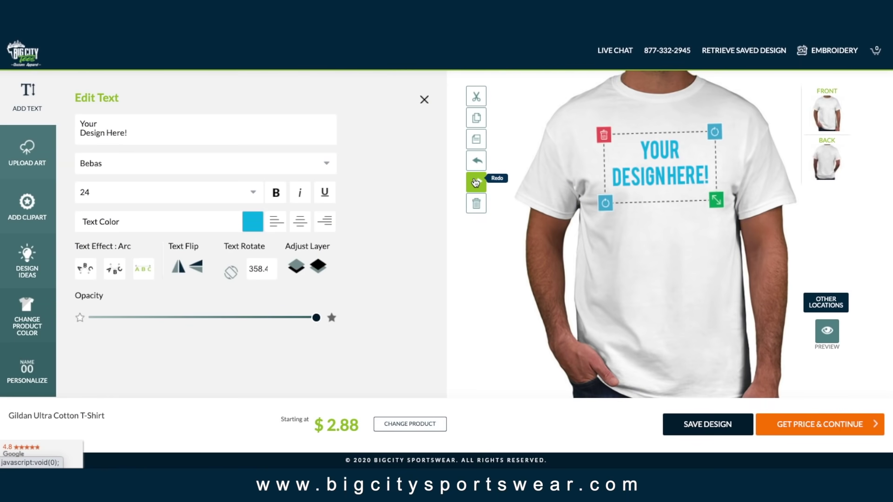
Step: Duplicate the text and replace the copy's wording with a phone number
left_click(476, 118)
left_click_drag(660, 158, 661, 232)
left_click(205, 129)
key("ctrl+a")
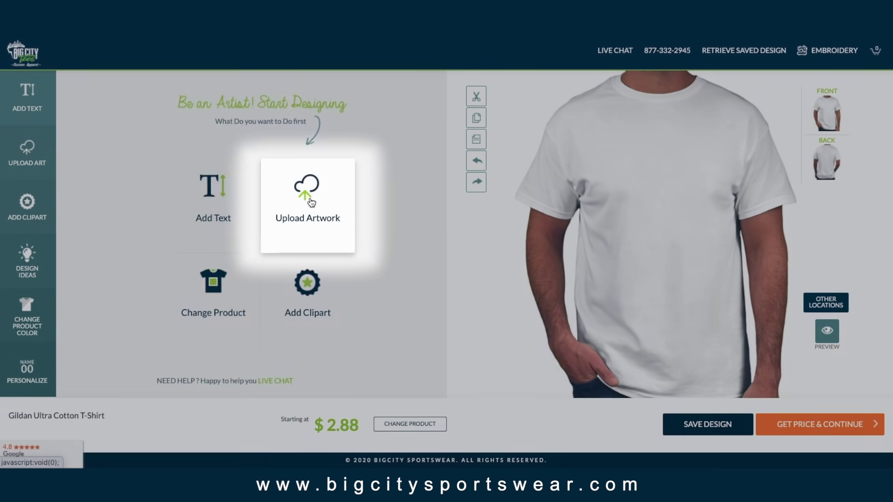
Step: Upload the Big City Tees logo file as custom artwork
left_click(308, 200)
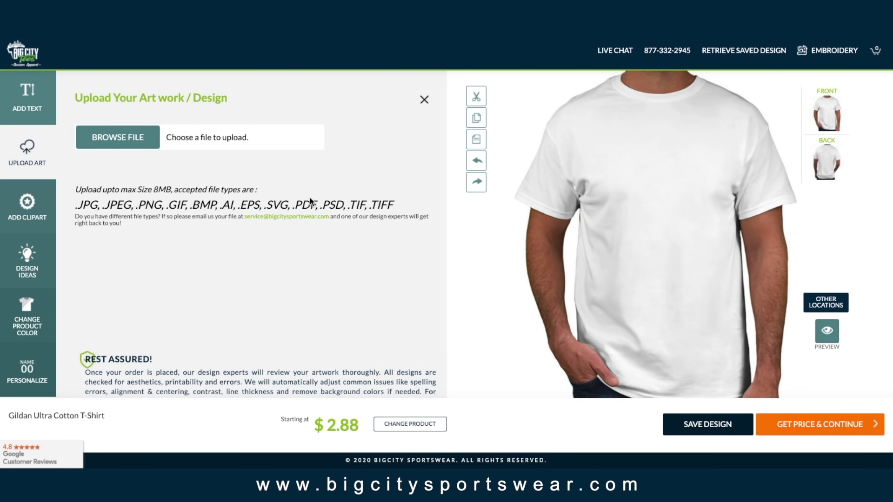
left_click(132, 143)
left_click(530, 137)
left_click(644, 272)
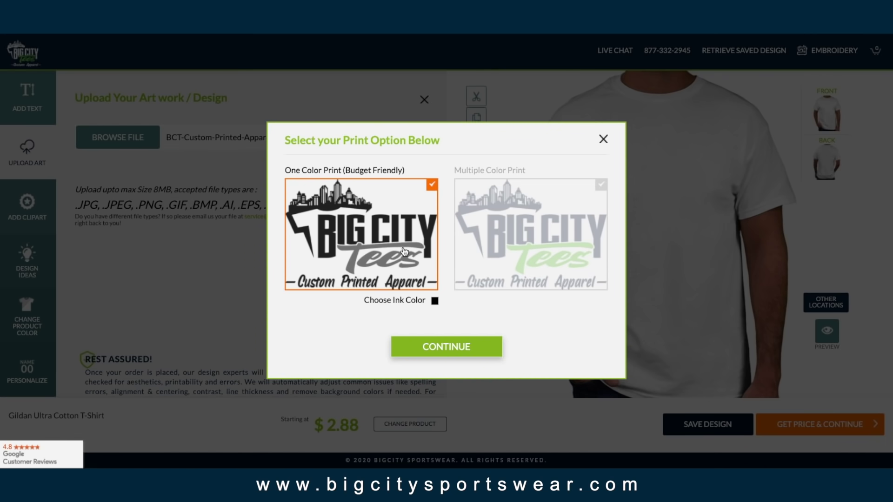
Step: Place the logo as a multiple-colour print and shrink it on the shirt front
left_click(548, 250)
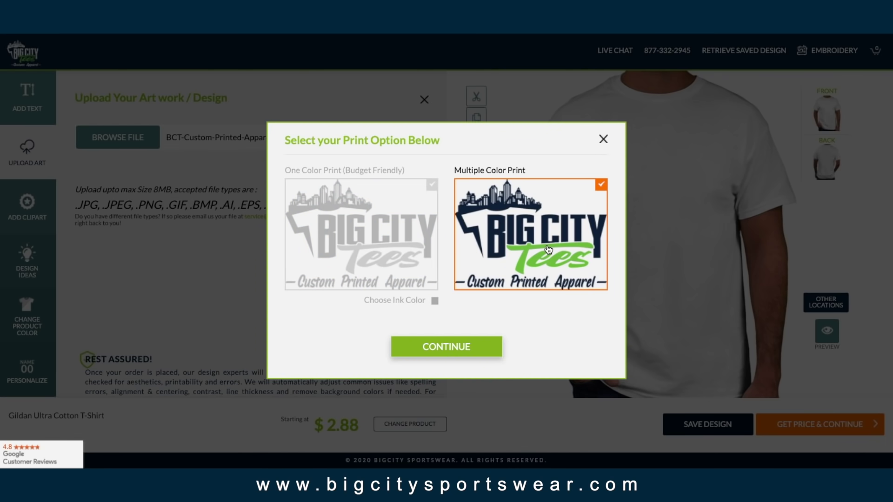
left_click(413, 225)
left_click(435, 303)
left_click(493, 333)
left_click(435, 303)
left_click(539, 342)
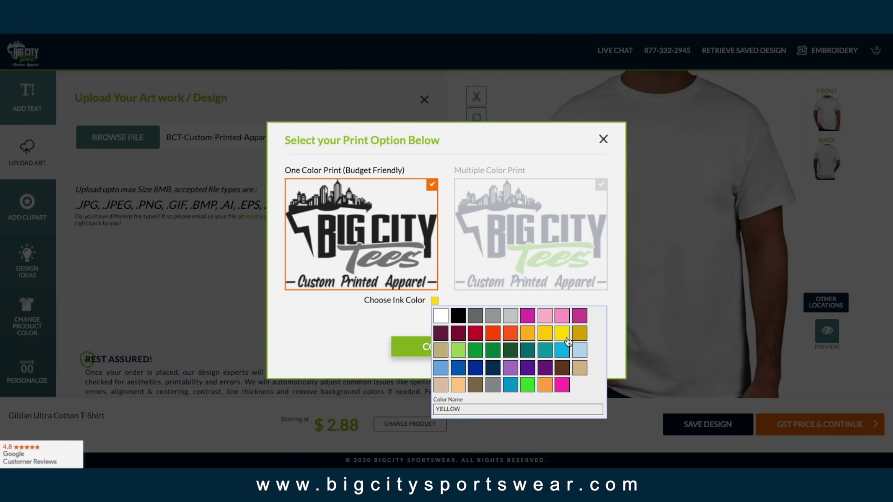
left_click(479, 347)
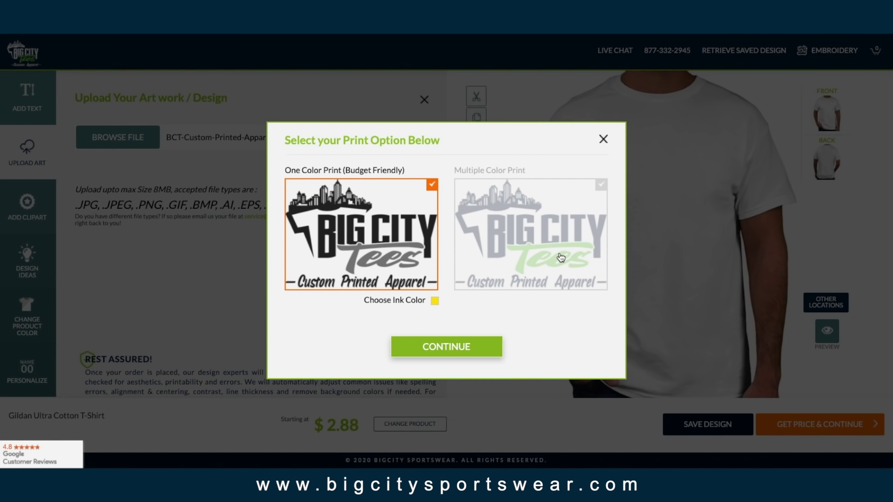
left_click(562, 258)
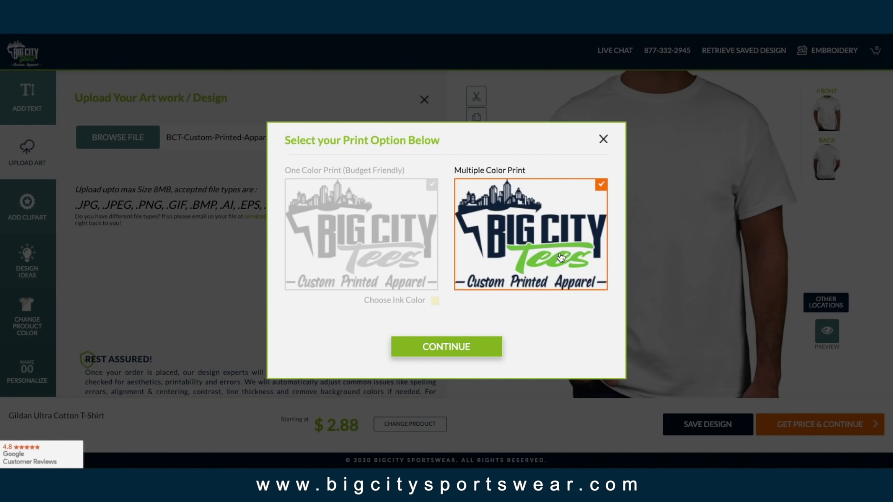
left_click(478, 346)
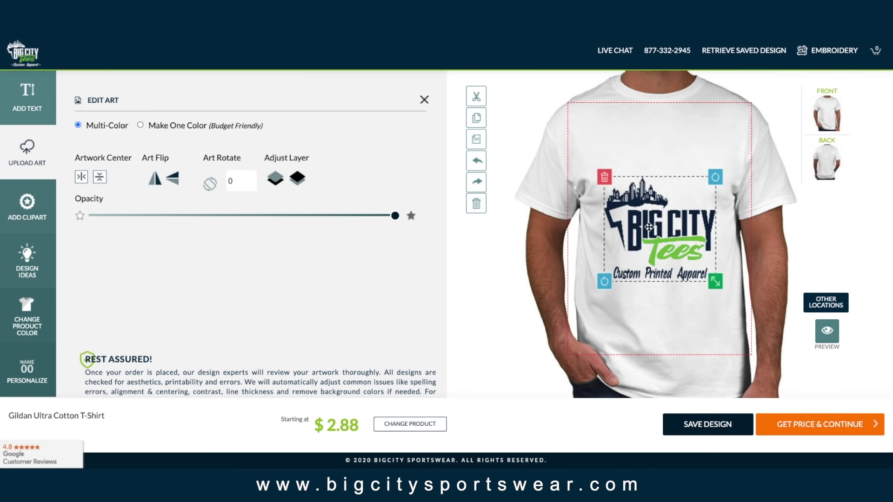
left_click_drag(714, 224, 703, 150)
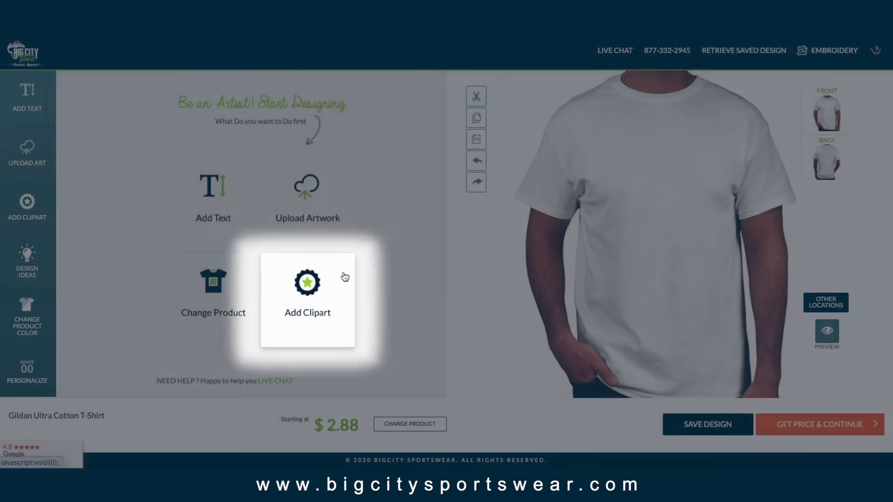
Step: Add the atom clip art to the front, colour it green, and resize it
left_click(344, 277)
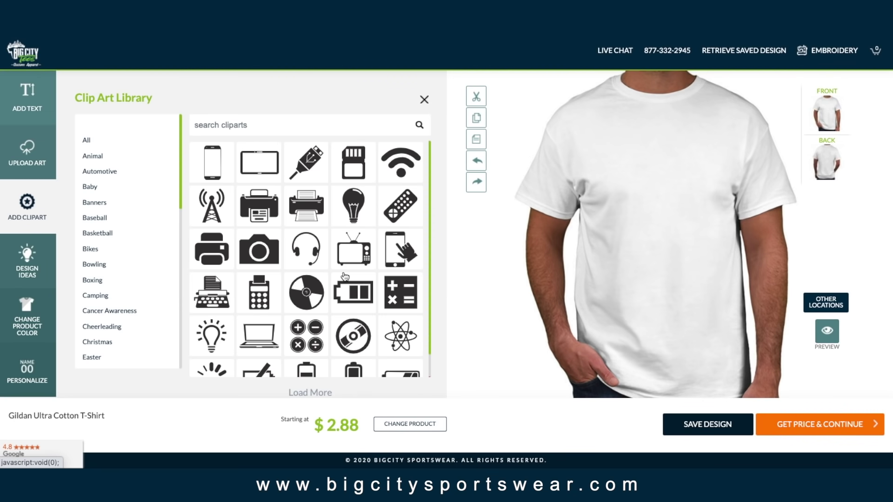
scroll(116, 225, "down", 4)
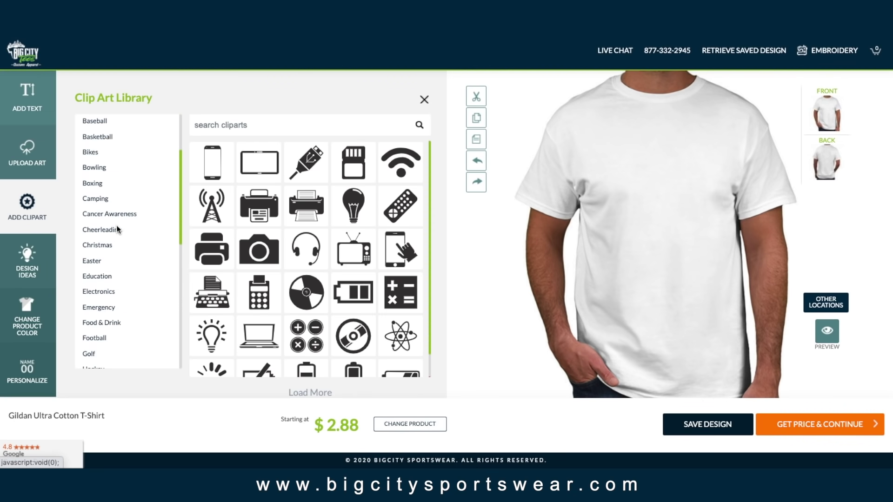
left_click(400, 339)
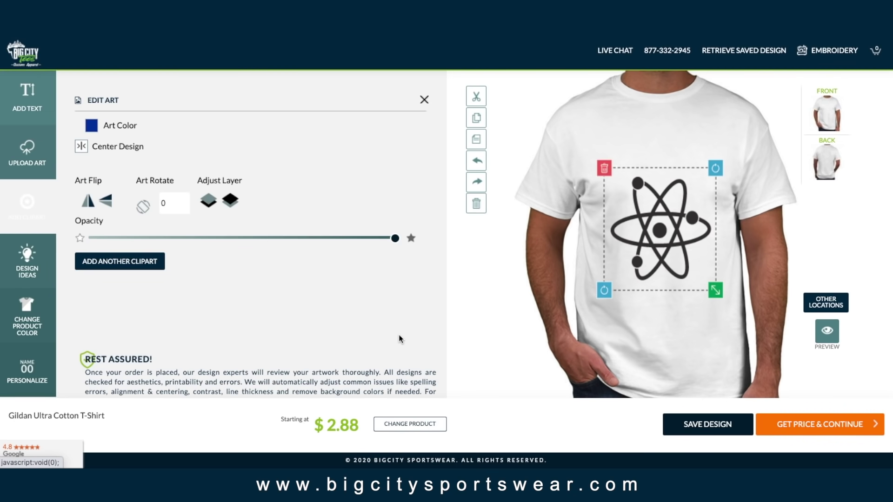
left_click(90, 129)
left_click(161, 160)
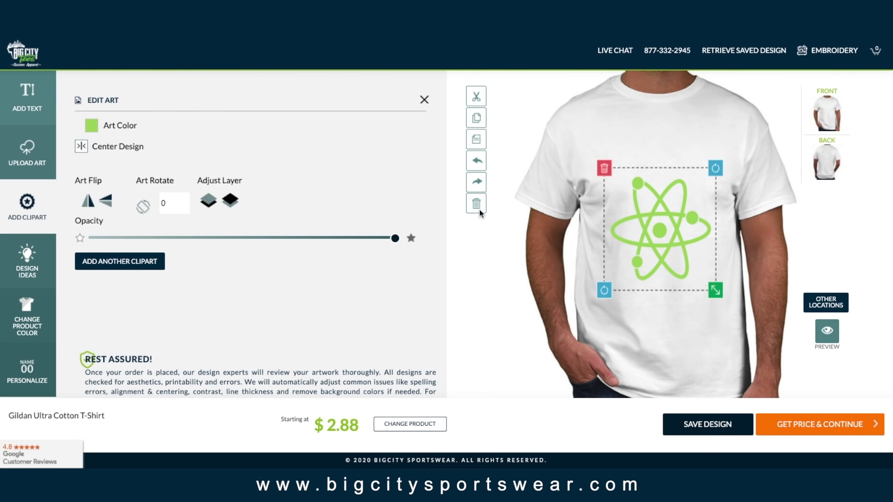
left_click_drag(719, 291, 725, 231)
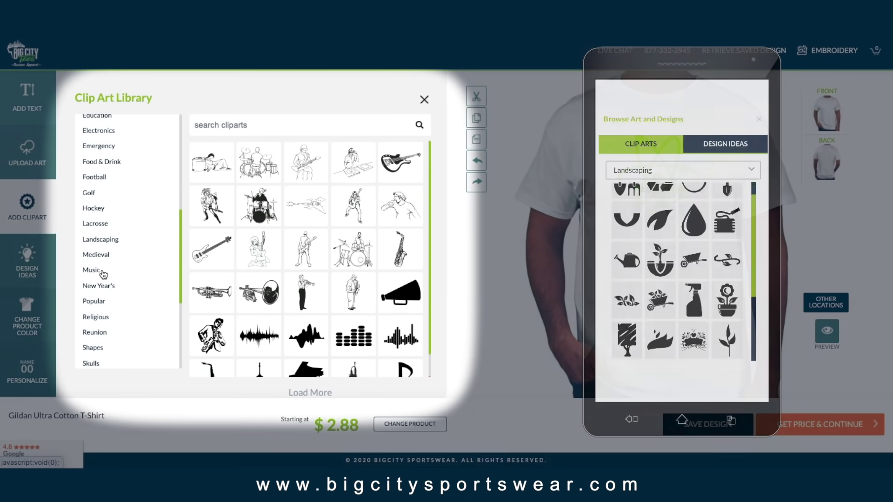
Step: Browse the Shapes and then Religious clip art categories
scroll(103, 274, "down", 3)
left_click(93, 280)
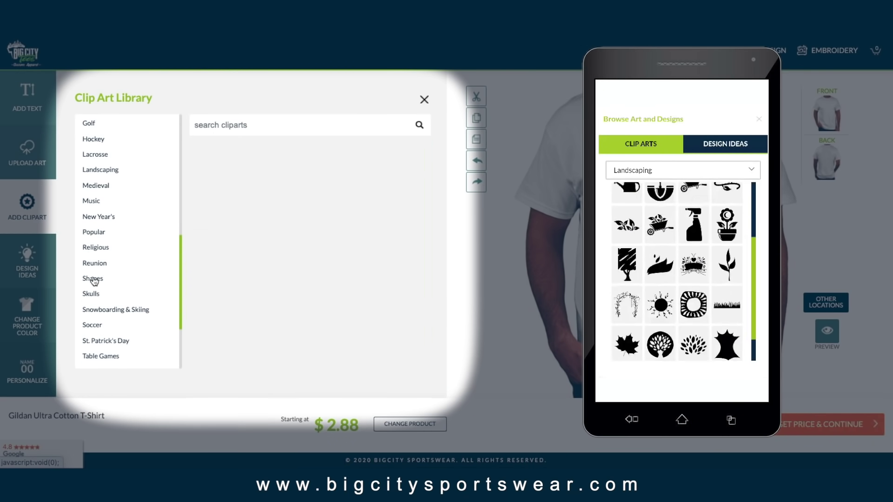
left_click(97, 248)
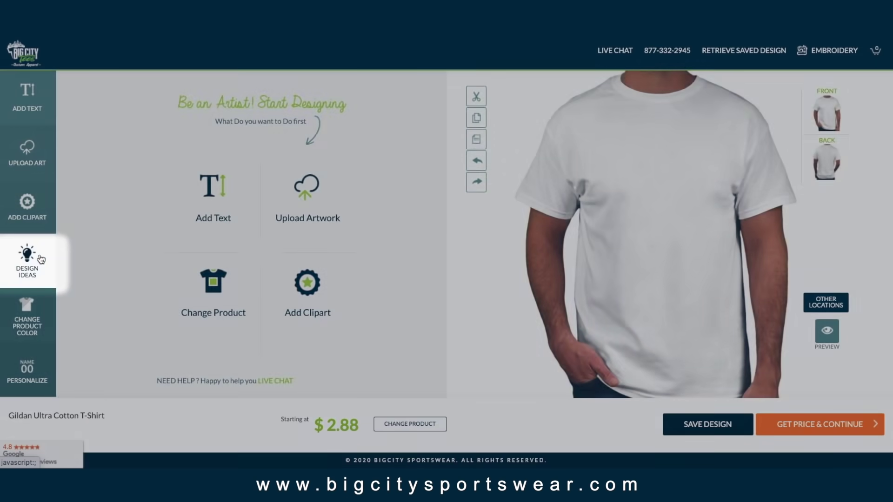
Step: Place the East Side Remodeling design idea on the front, make it pink, and nudge it lower
left_click(40, 258)
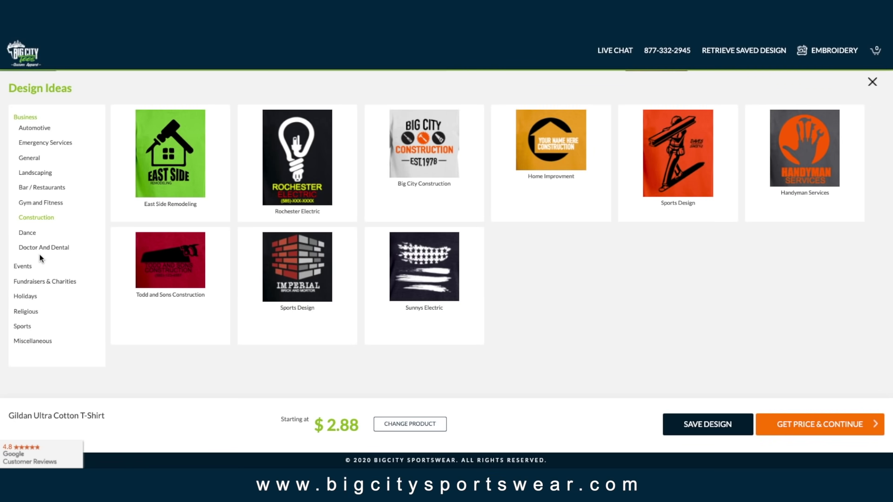
left_click(182, 172)
left_click(91, 125)
left_click(322, 181)
left_click(91, 125)
left_click(323, 179)
left_click_drag(655, 173, 657, 177)
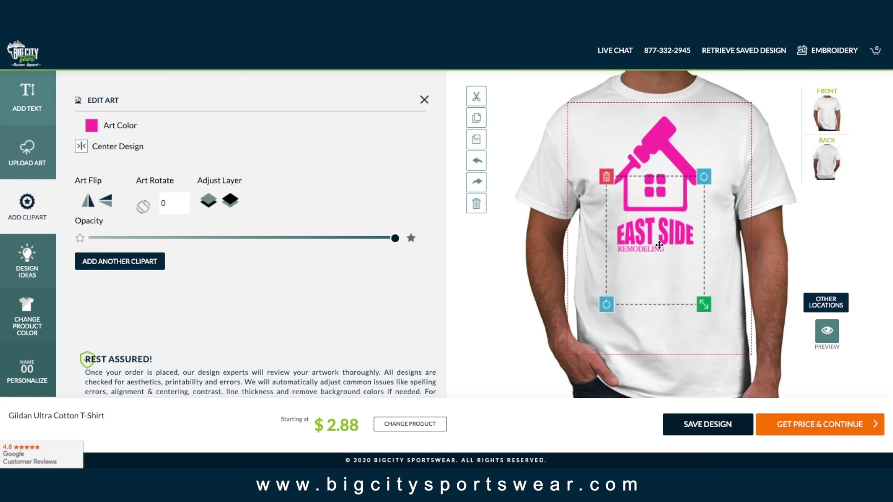
left_click(417, 100)
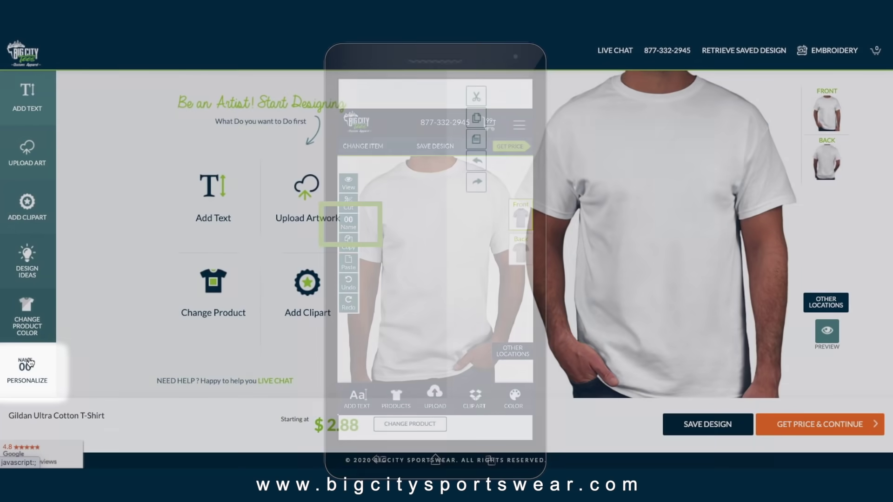
Step: Add a player entry with number 57 and size M to the names and numbers list
left_click(31, 362)
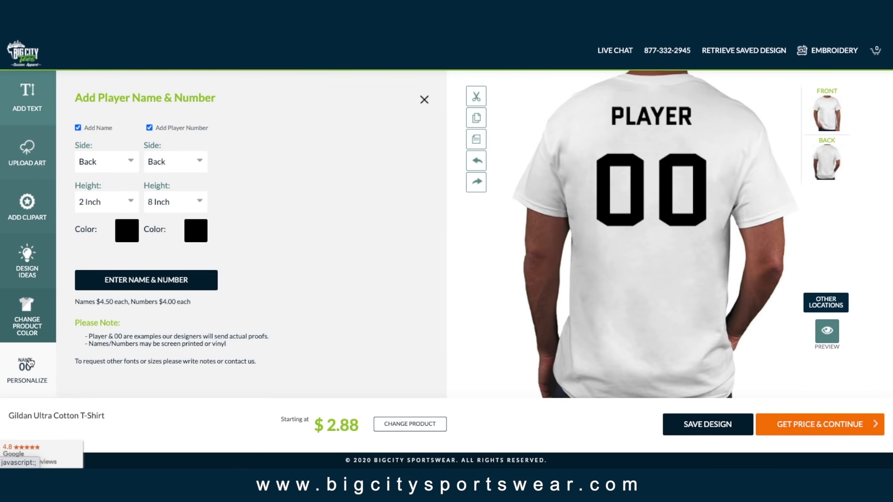
left_click(121, 285)
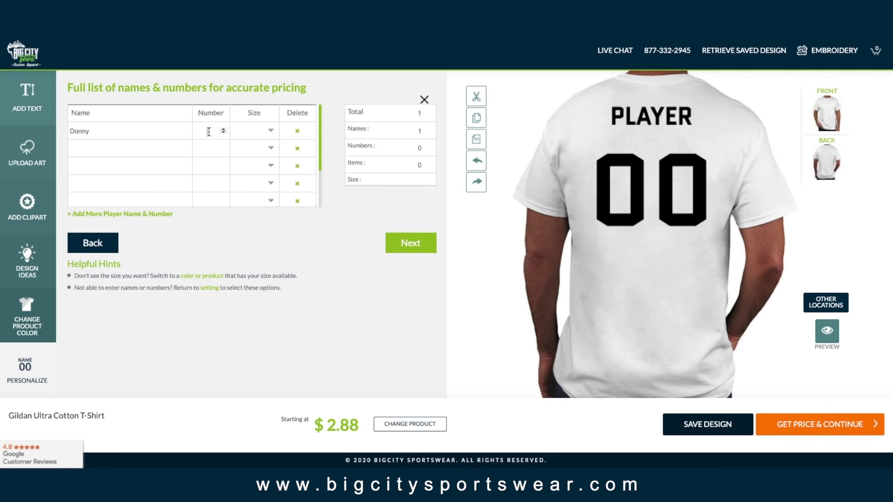
left_click(274, 129)
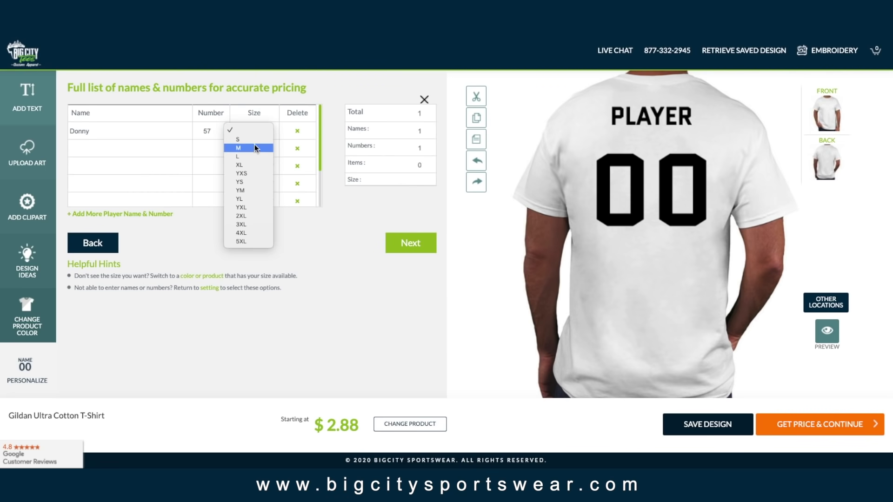
left_click(252, 147)
left_click(165, 148)
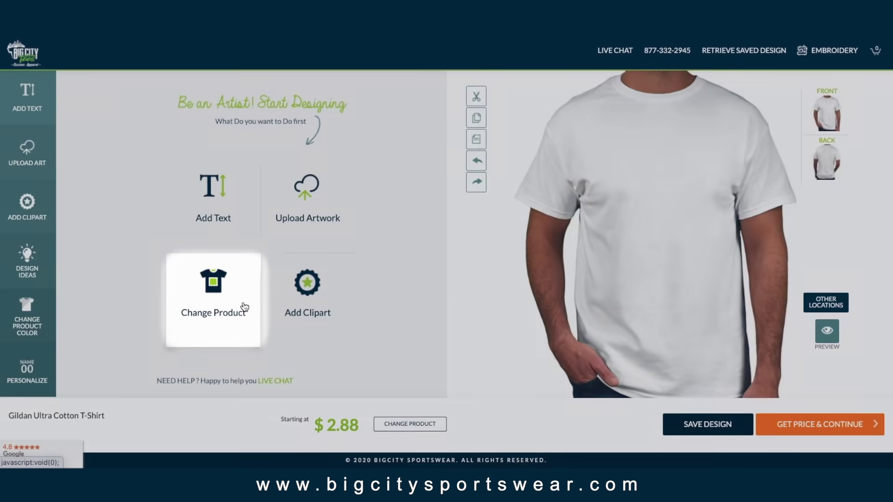
Step: Switch the product to the Sport-Tek Heather-On-Heather Contender Tee from Performance shirts
left_click(245, 307)
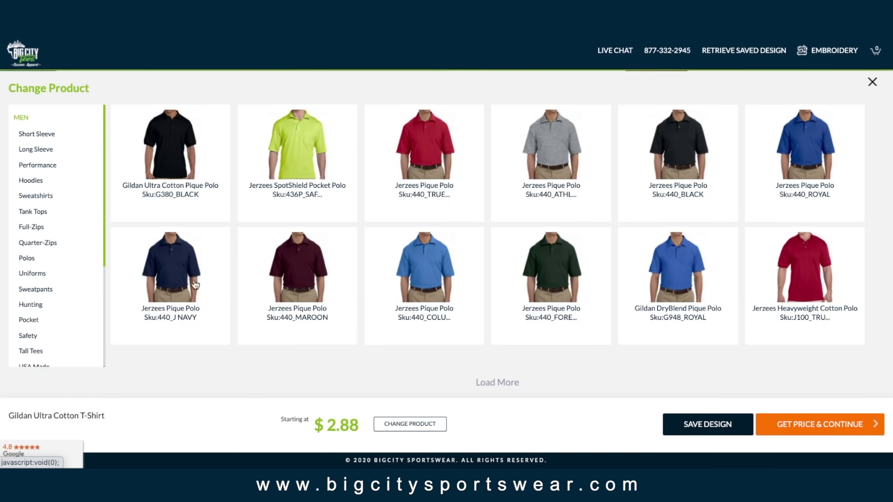
left_click(45, 166)
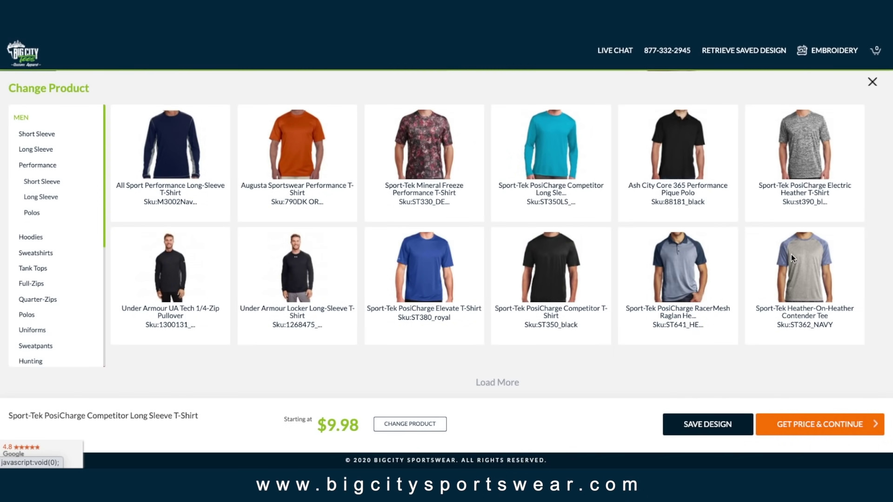
left_click(792, 254)
Step: Add black 'Your Design Here!' text in the Bernadette font to the front
left_click(233, 197)
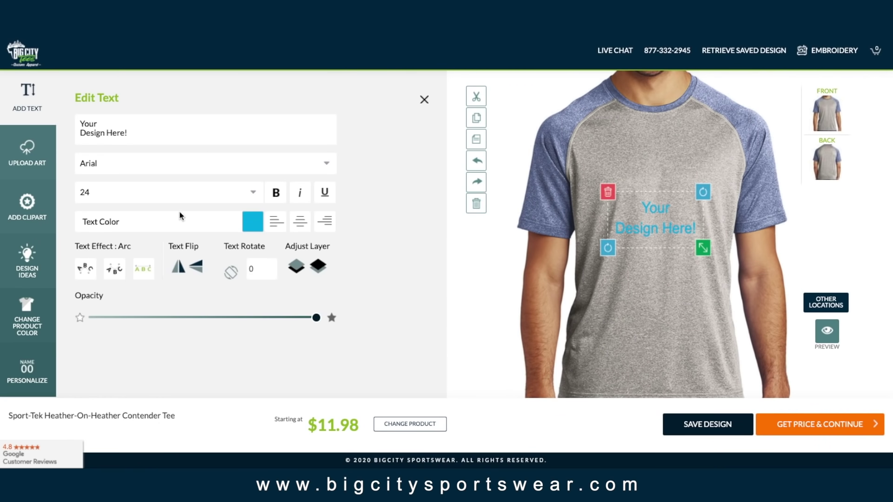
left_click(251, 221)
left_click(254, 242)
left_click(205, 164)
left_click(233, 217)
left_click(232, 164)
scroll(224, 209, "down", 1)
left_click(207, 261)
left_click(781, 198)
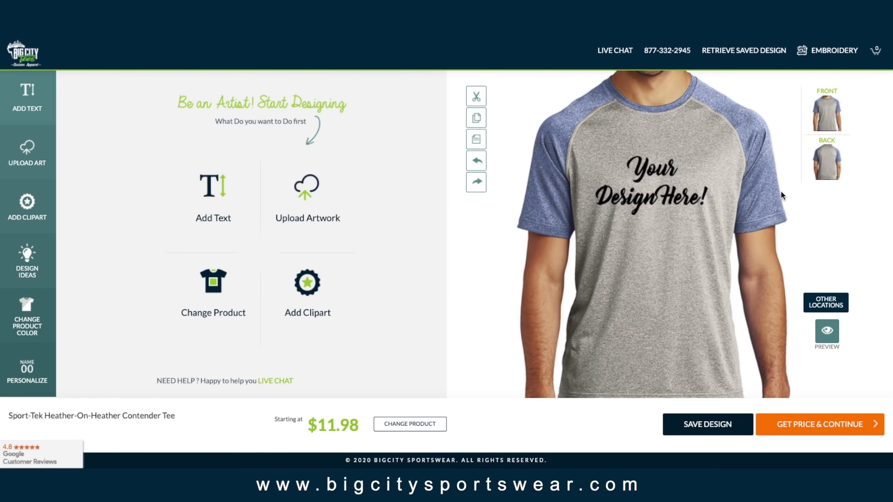
Step: Add enlarged two-line 'Your Designs!!' text to the shirt back
left_click(824, 168)
left_click(251, 210)
type("Your")
key("Return")
type("Designs!!")
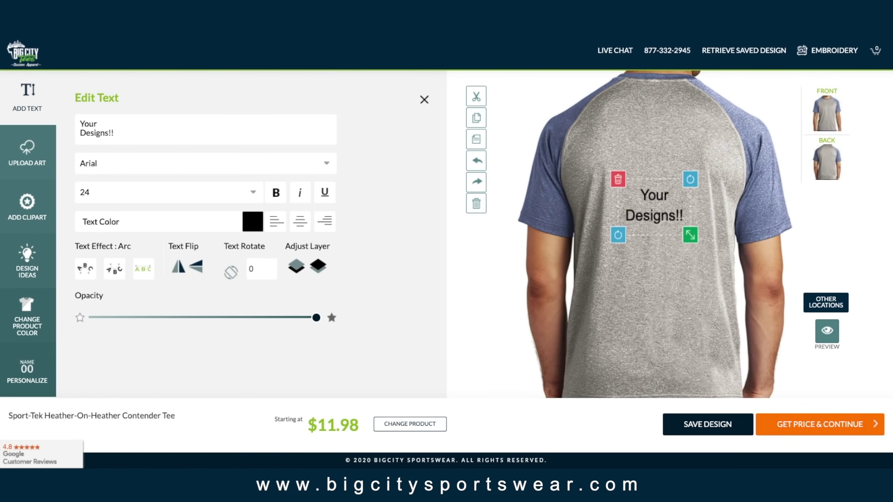
left_click_drag(684, 238, 711, 207)
left_click(827, 113)
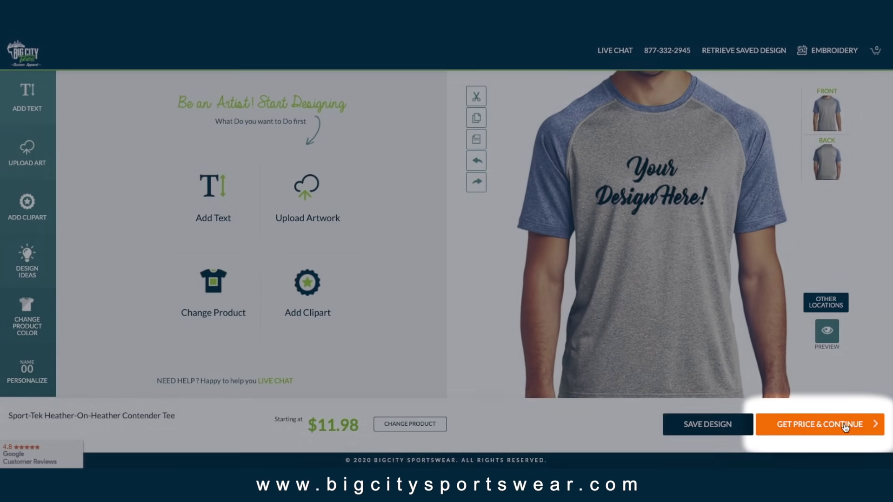
Step: Enter quantities 10, 20, 55, 33 for sizes S–XL and get the 118-piece price
left_click(845, 425)
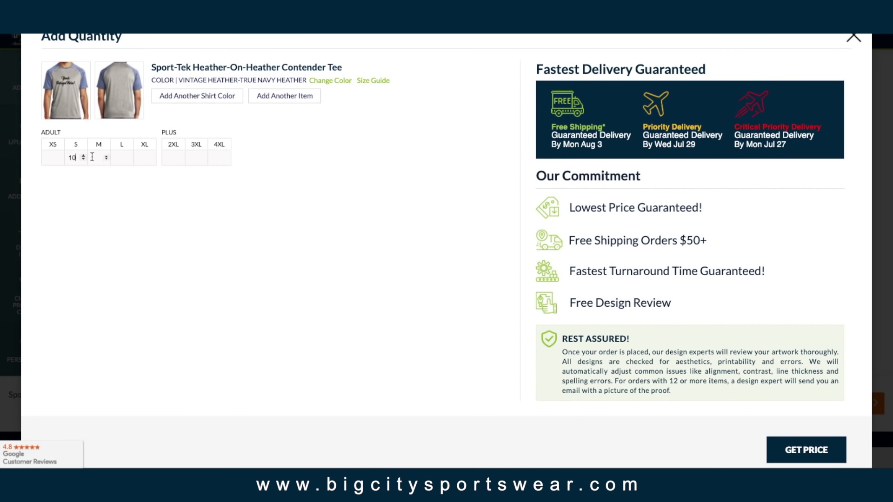
left_click(120, 157)
type("55")
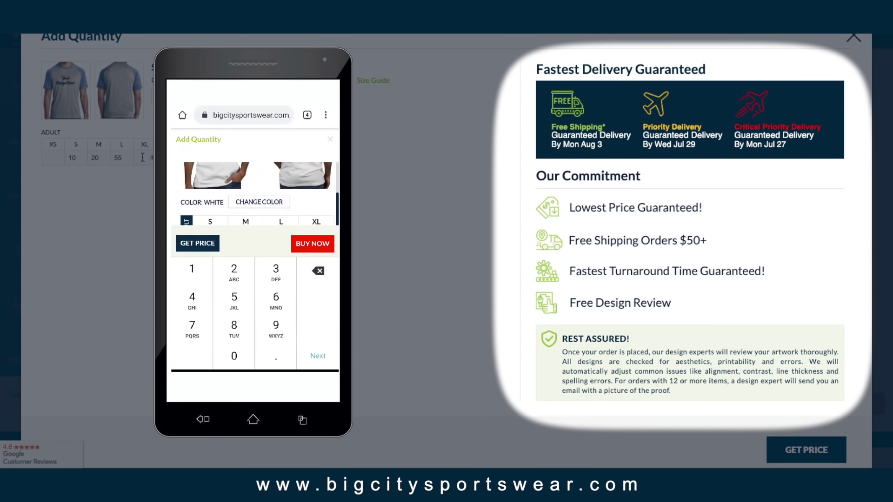
type("33")
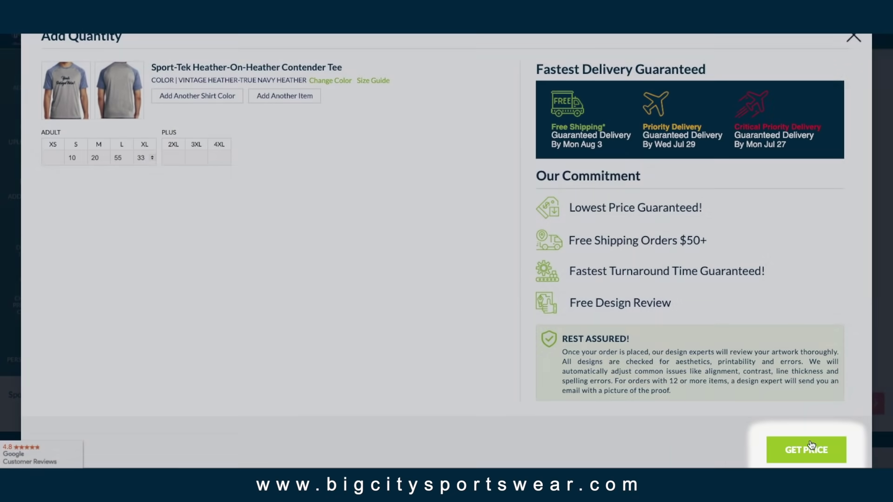
left_click(806, 450)
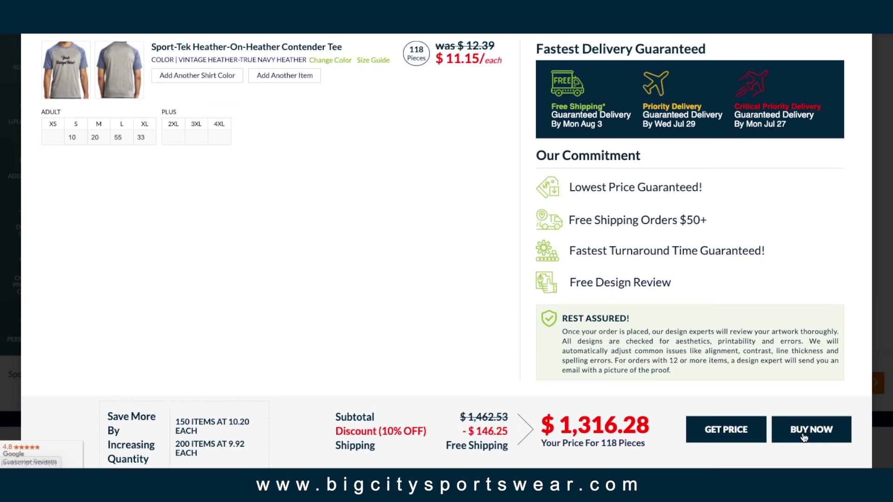
Step: Save the design as 'Company T-shirts' with an e-mail address and proceed to the cart
left_click(803, 432)
type("Company T-shirts")
left_click(461, 146)
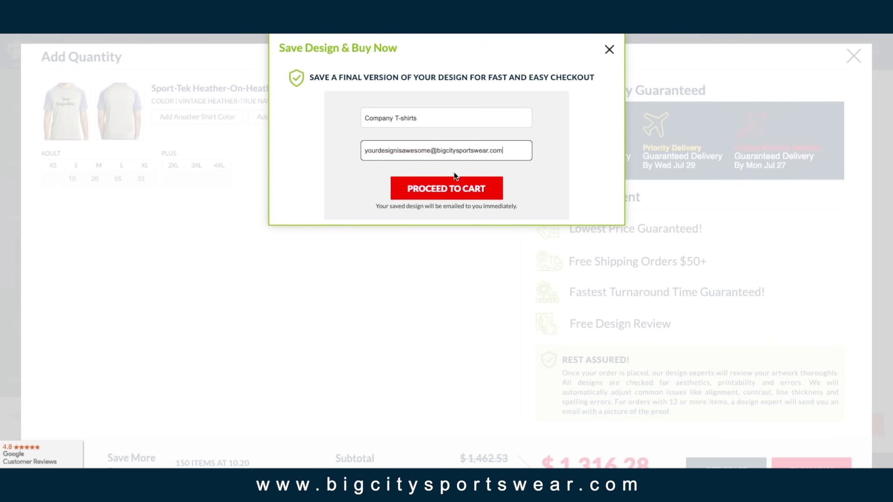
left_click(452, 188)
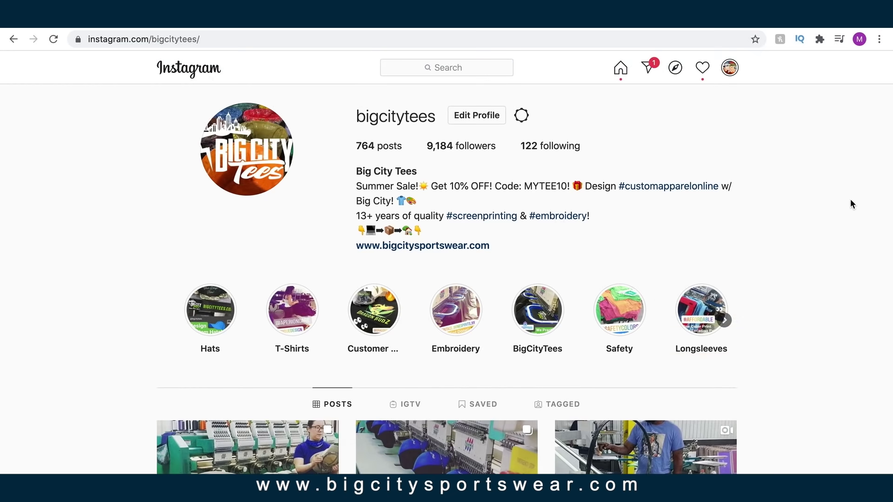
Step: Scroll through the Big City Tees Instagram, Facebook and Twitter pages
scroll(851, 203, "down", 3)
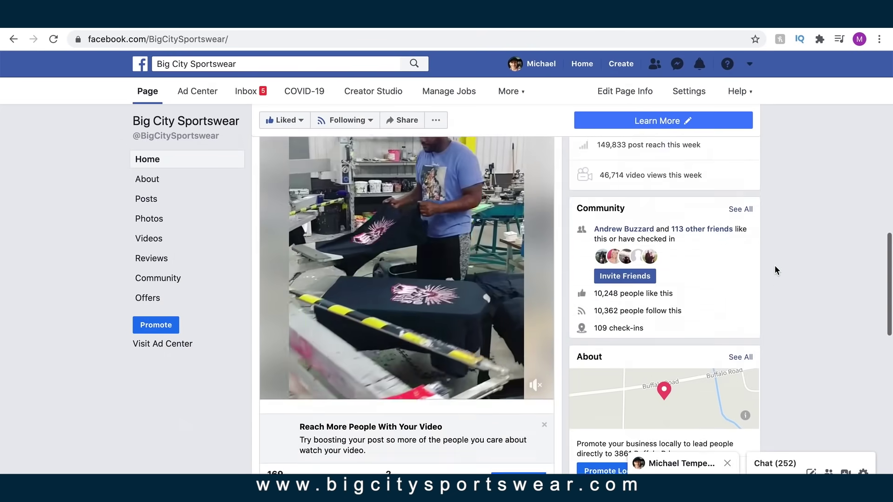
scroll(776, 265, "down", 2)
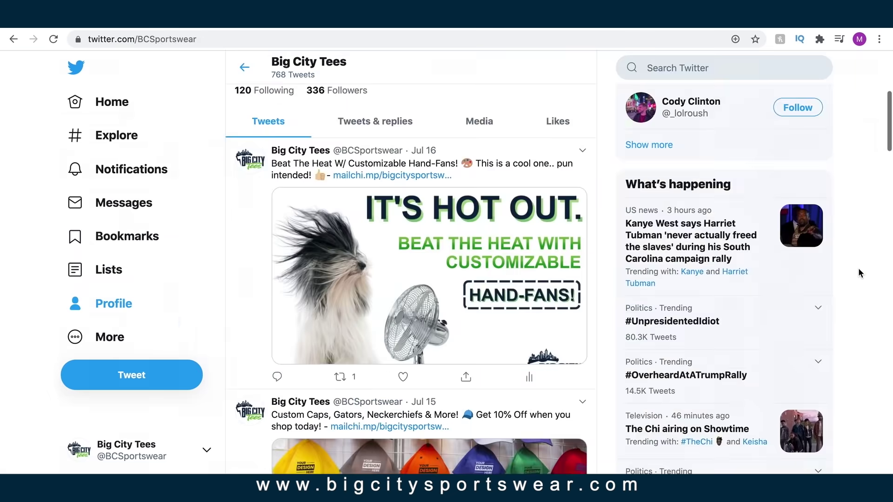
scroll(859, 274, "down", 7)
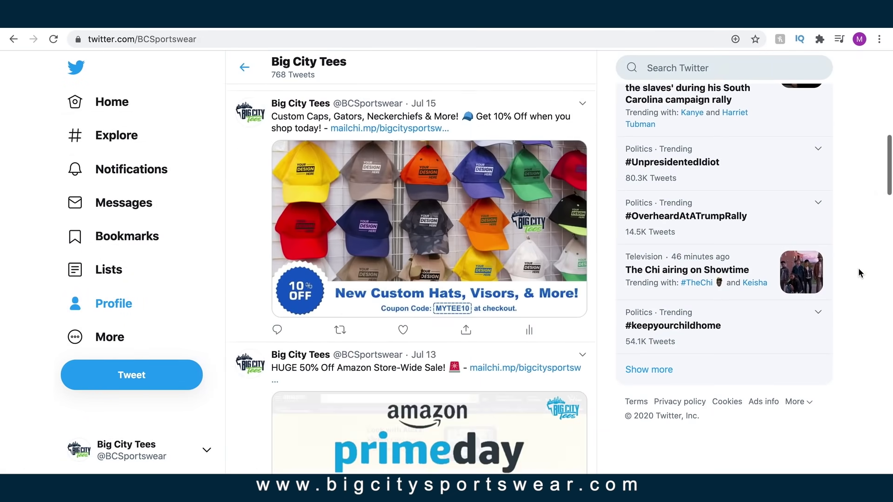
scroll(858, 268, "down", 3)
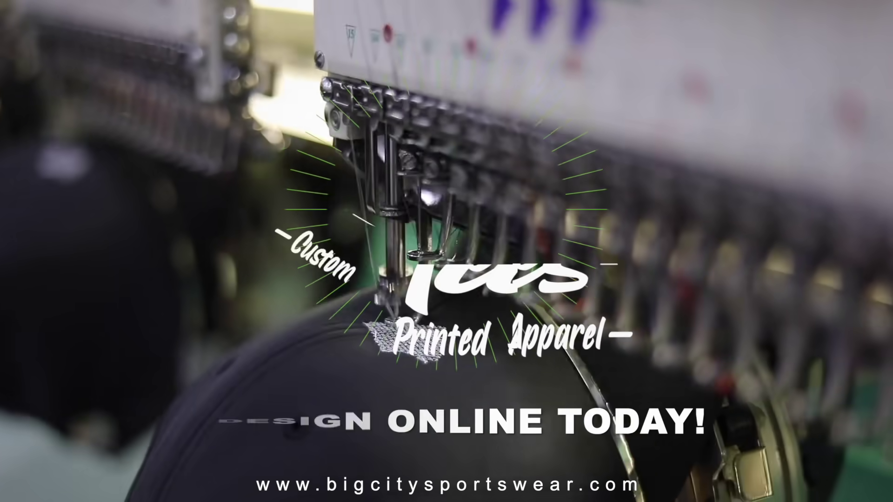